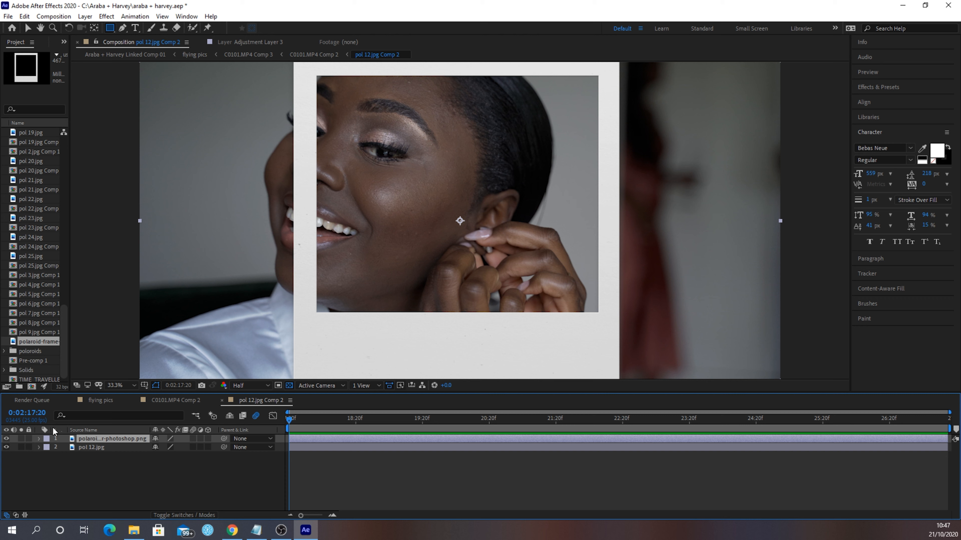
Unlink the polaroid frame layer's scale, widen it horizontally to 167.1% to frame the photo, and set its anchor point X to 2321.5
click(38, 439)
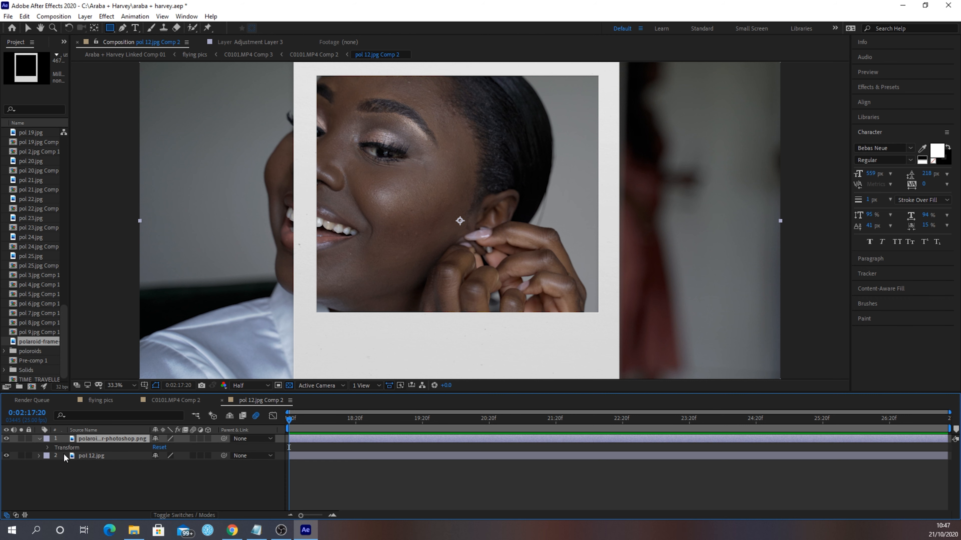
click(47, 447)
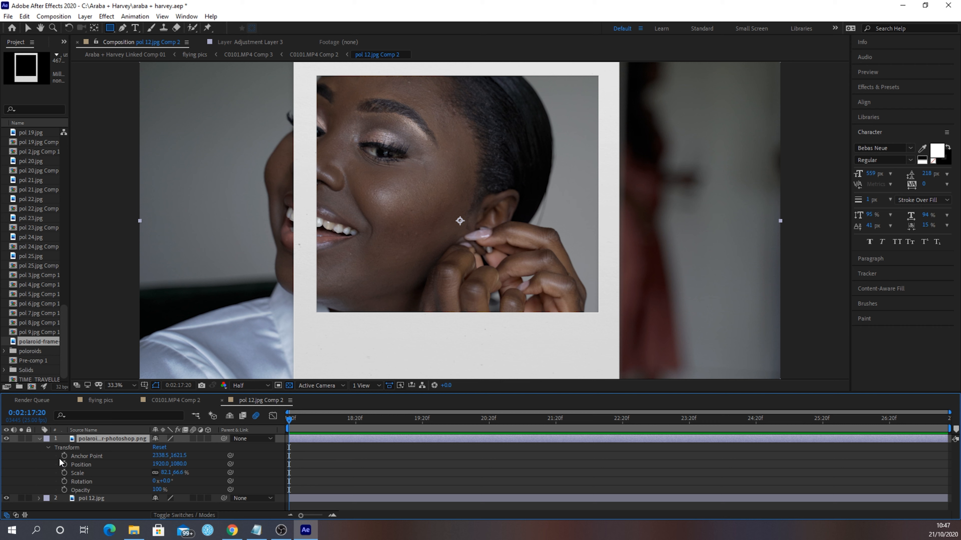
click(154, 473)
mouse_move(168, 473)
mouse_down()
mouse_move(211, 472)
mouse_move(158, 458)
mouse_up()
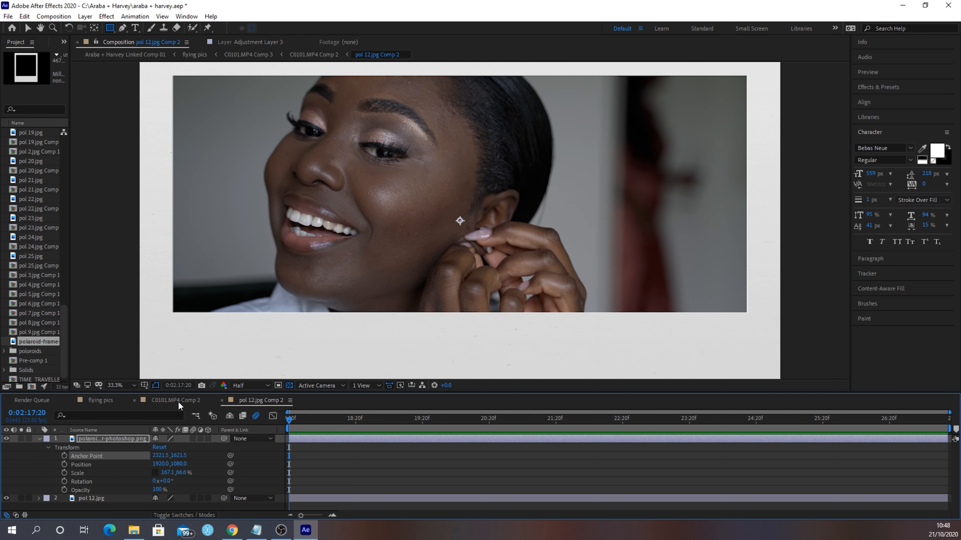
In C0101.MP4 Comp 2, unlink the scale of the pol 12.jpg Comp 2 layer and narrow its width to 51%
click(178, 402)
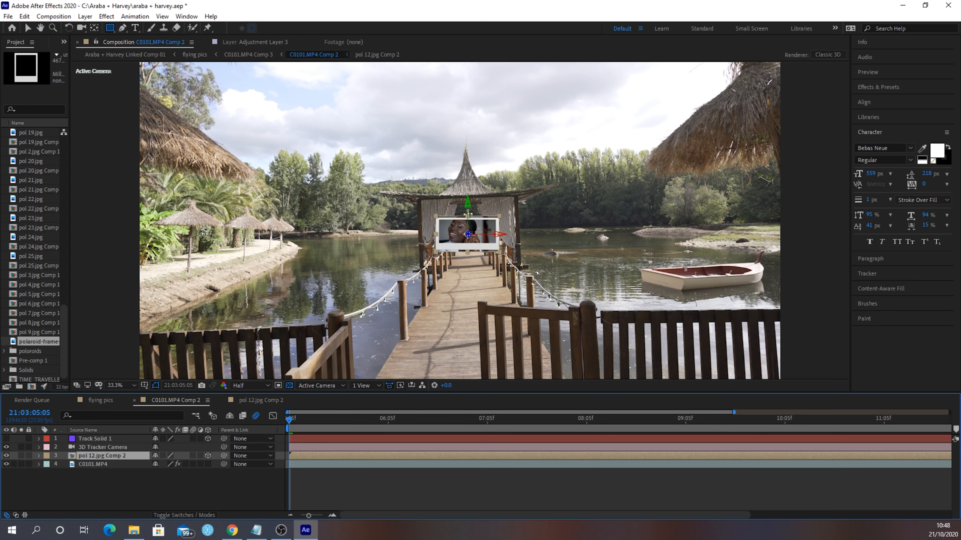
click(39, 456)
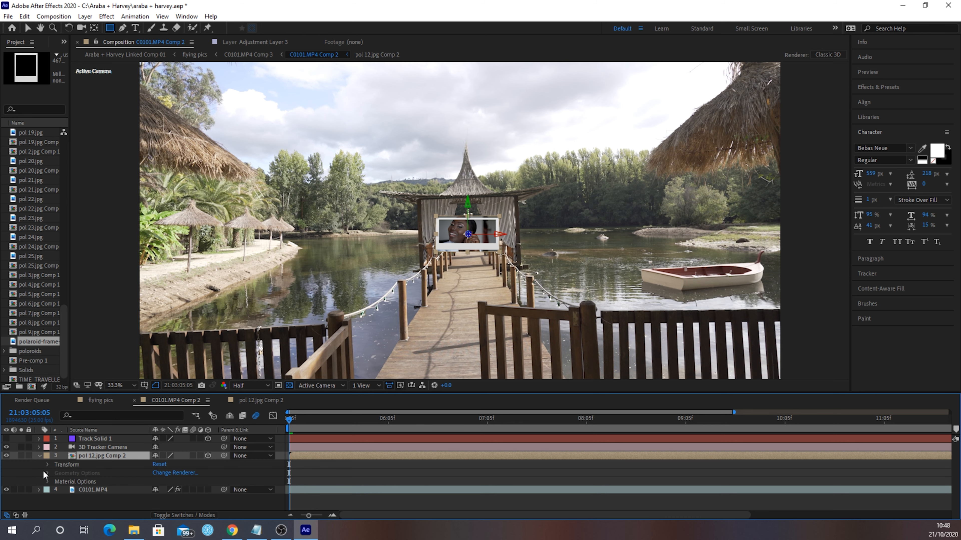
click(48, 465)
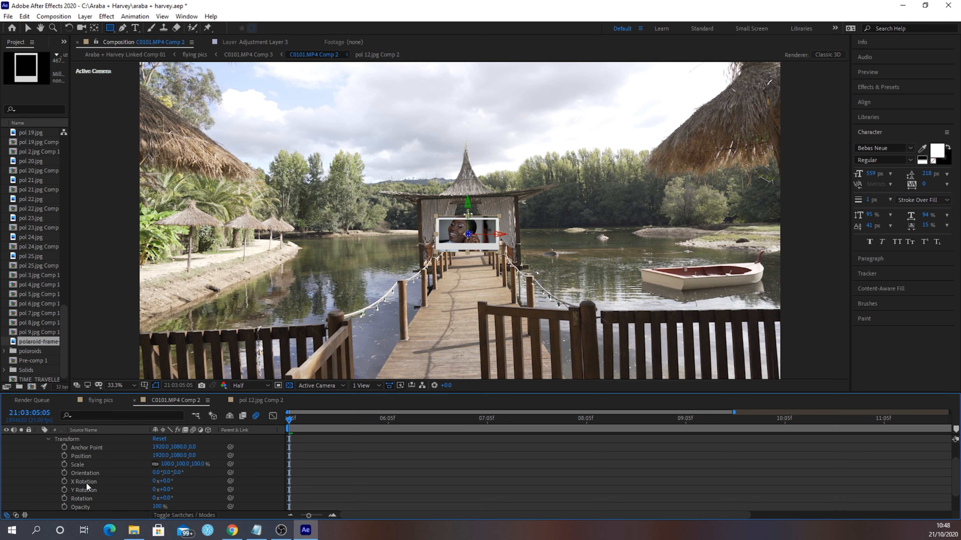
click(155, 464)
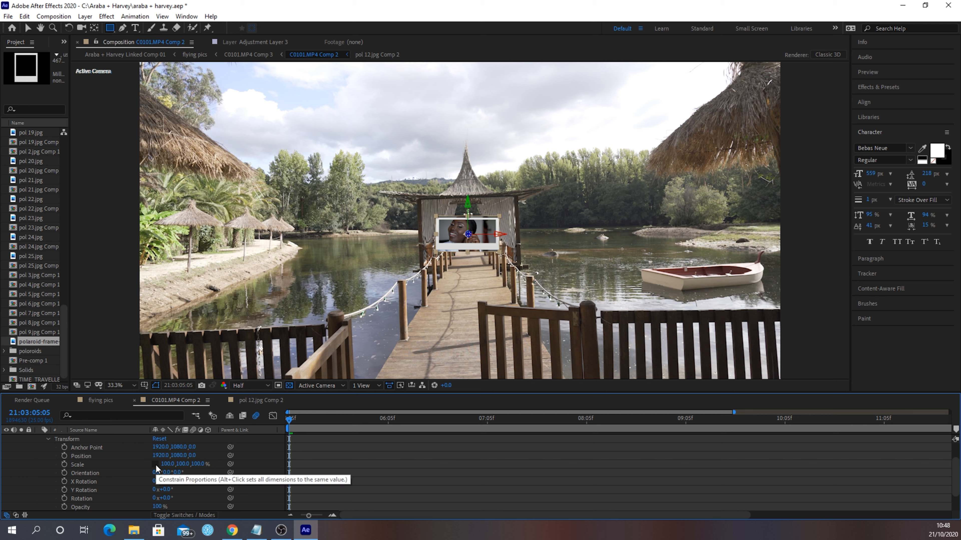
drag(167, 464, 142, 464)
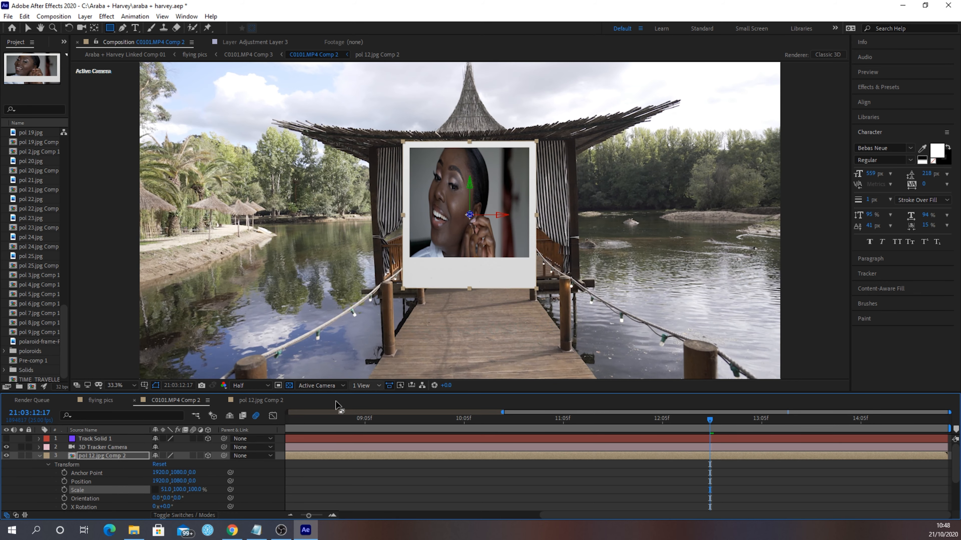
Go back to about 21:03:06:13 and duplicate the pol 12.jpg Comp 2 layer twice
drag(710, 419, 381, 456)
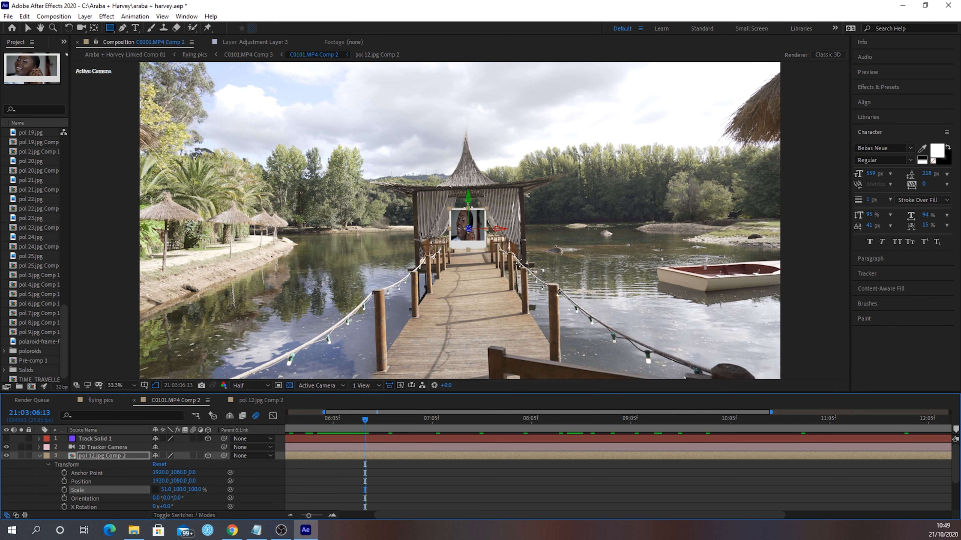
click(28, 28)
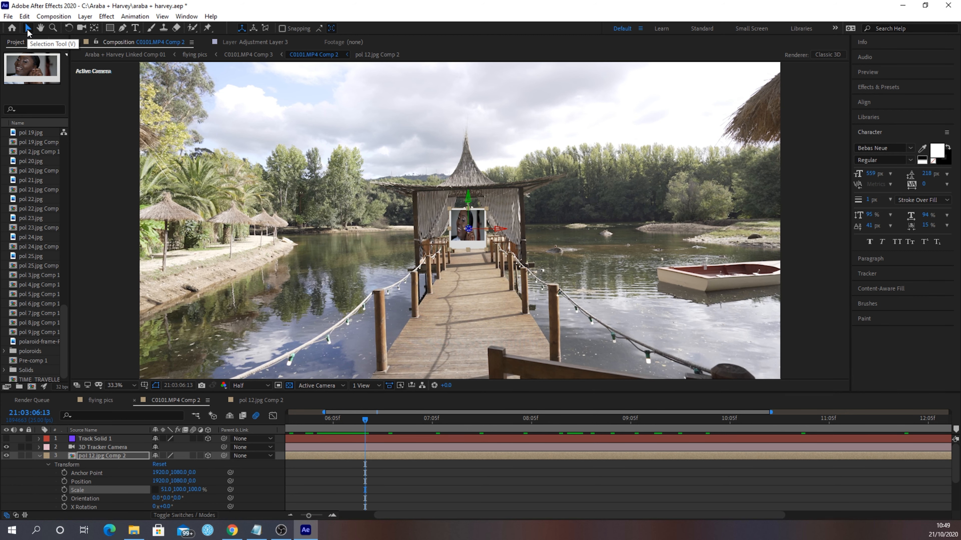
click(39, 457)
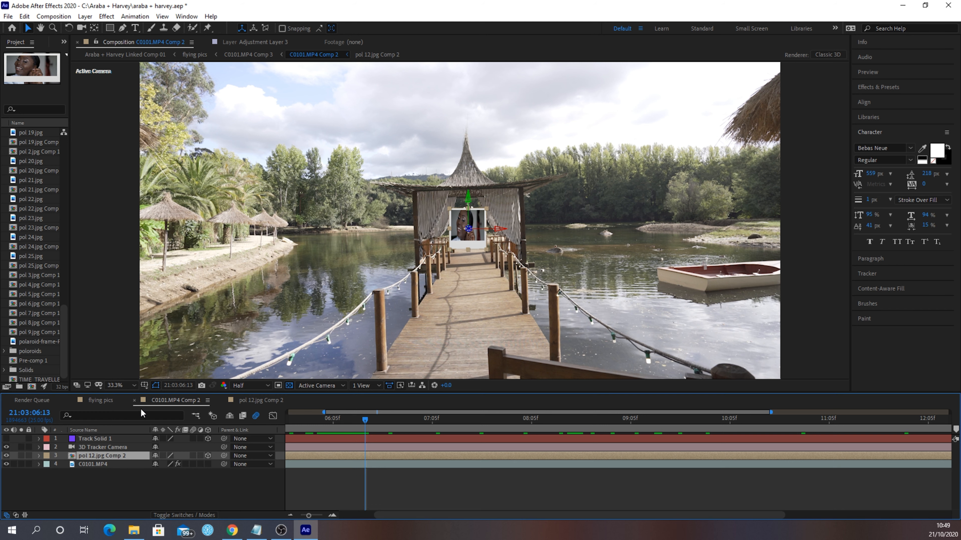
key(ctrl+d)
key(ctrl+d)
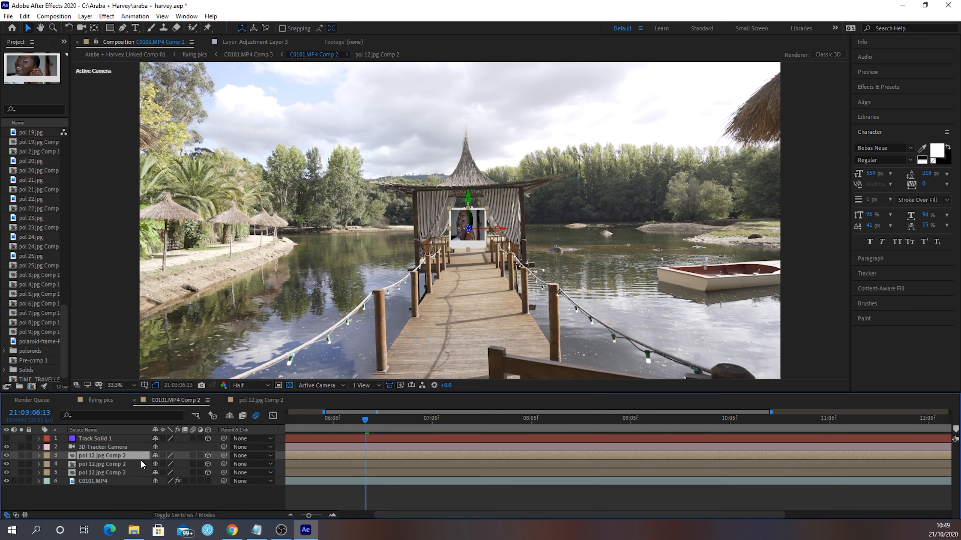
Move the topmost polaroid copy toward the camera to a depth of about -9122, over the water right of the jetty, and raise it slightly
click(469, 231)
drag(478, 260, 765, 187)
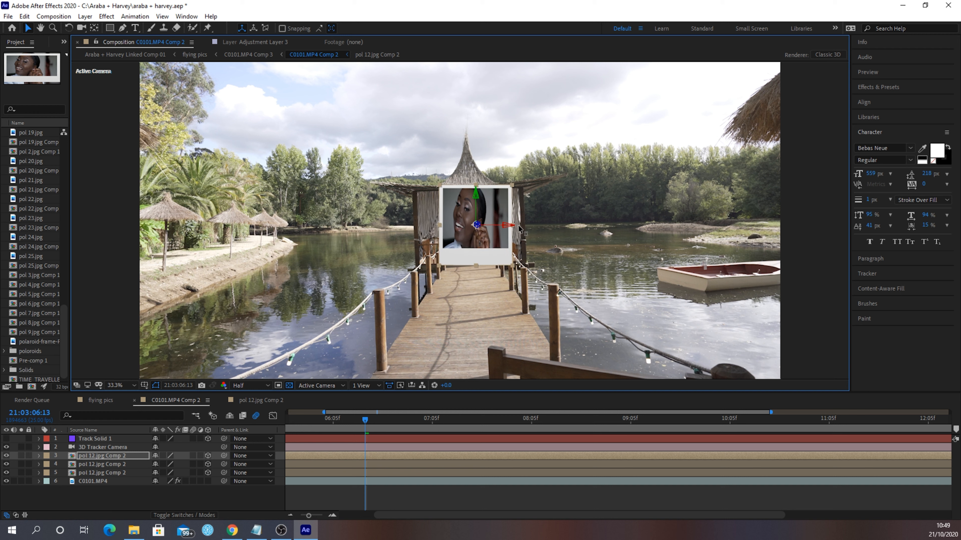
drag(522, 229, 794, 210)
key(ctrl+z)
drag(479, 226, 613, 230)
key(space)
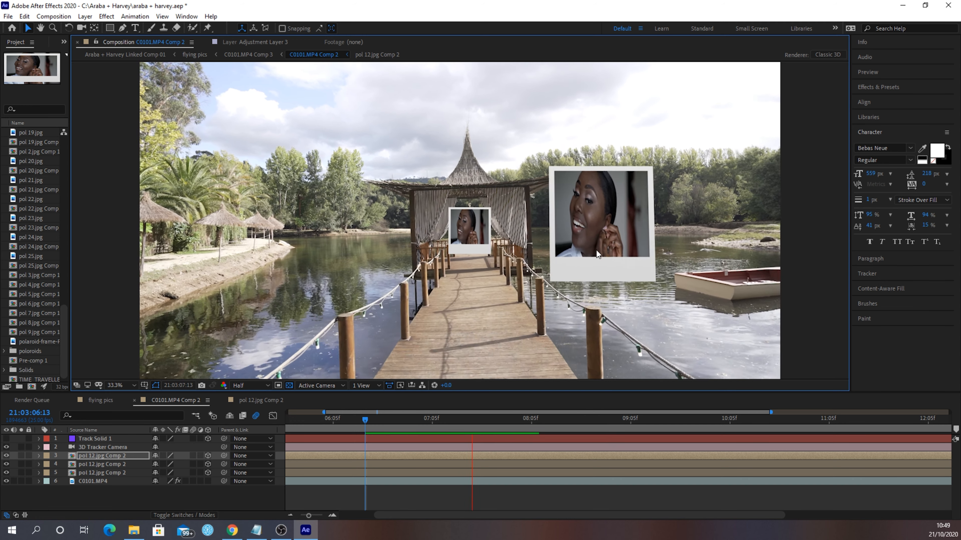
key(space)
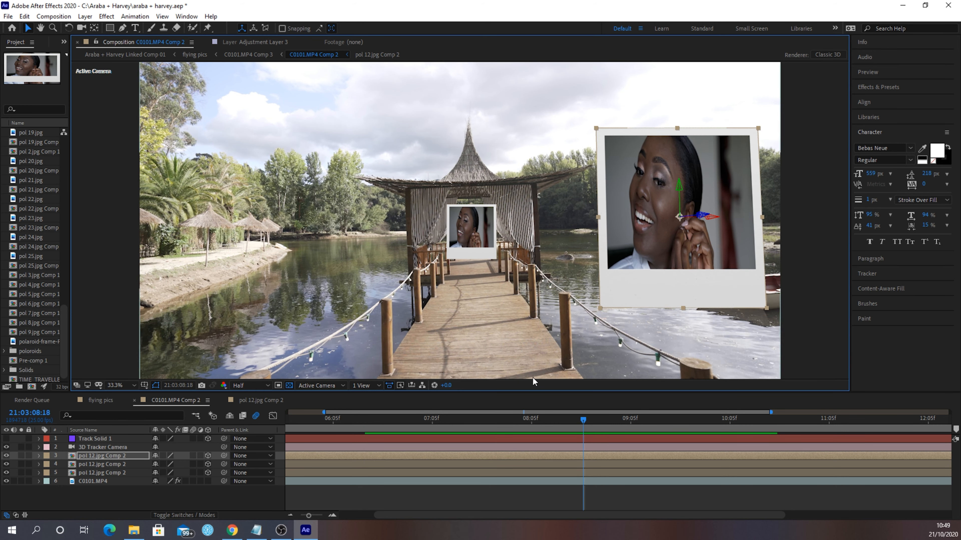
mouse_move(679, 192)
mouse_down()
mouse_move(684, 166)
mouse_move(685, 180)
mouse_up()
Tilt the polaroid copy right of the jetty with an X rotation of 32° and a Y rotation of 70°
click(38, 456)
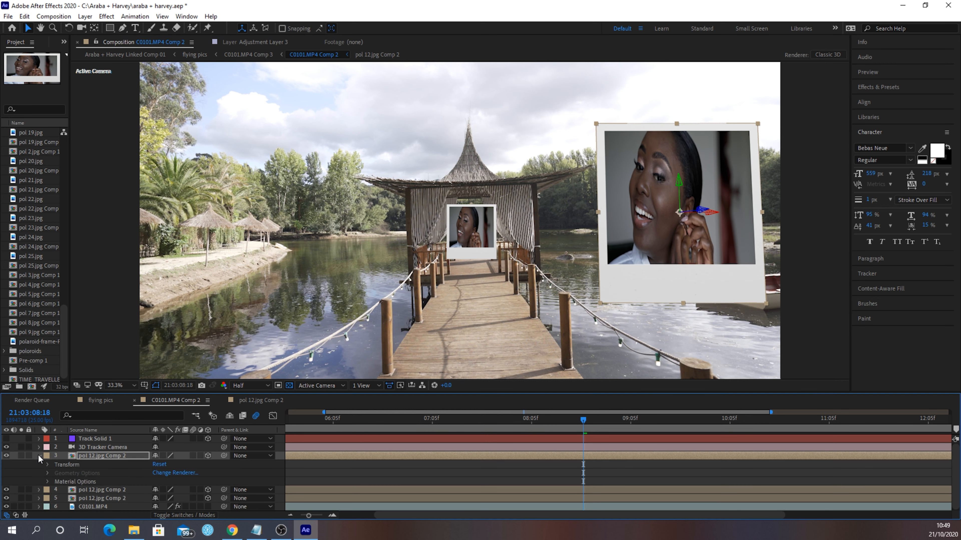
click(48, 465)
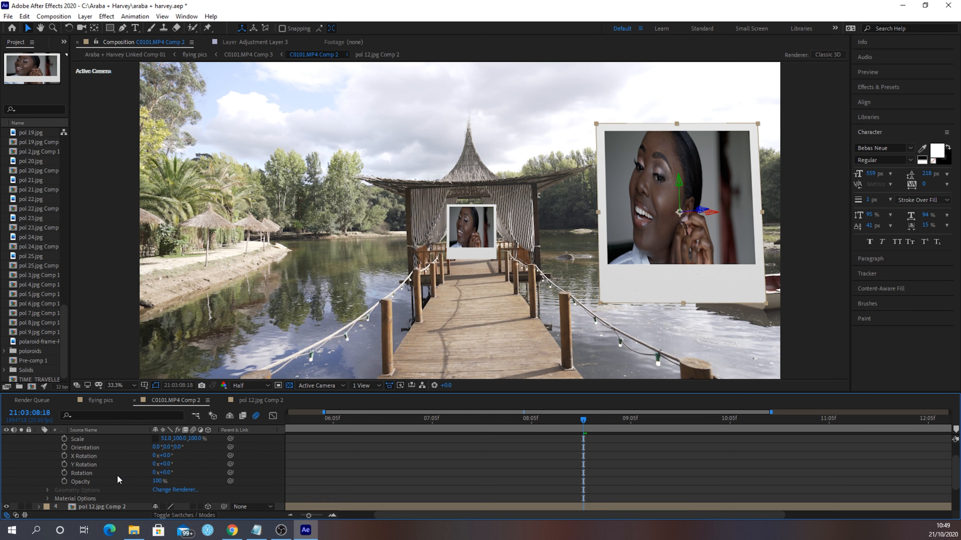
drag(168, 457, 176, 456)
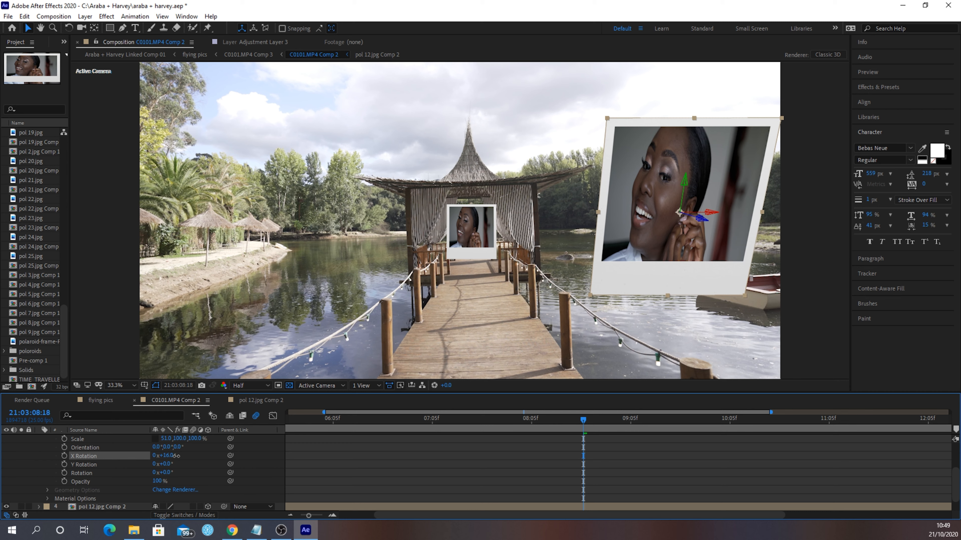
scroll(147, 466, up, 3)
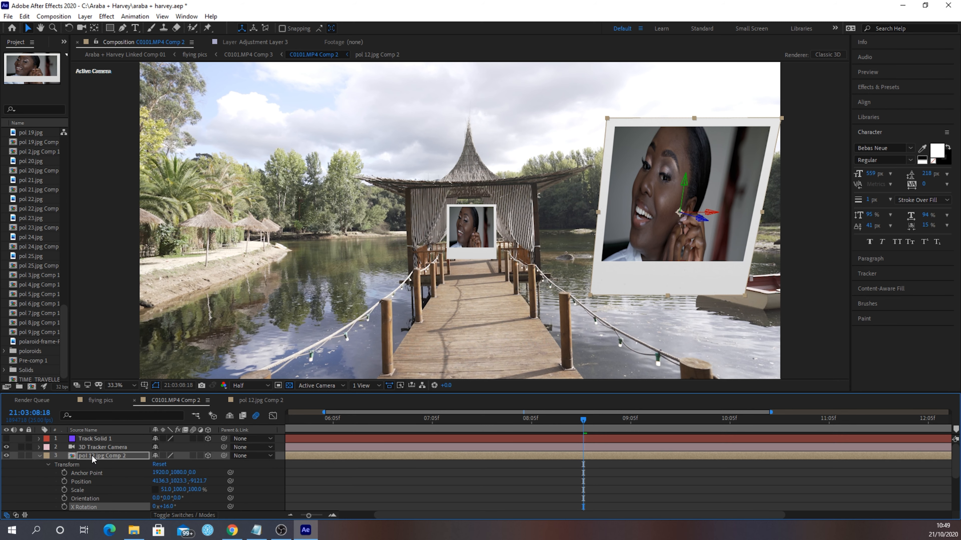
scroll(96, 459, down, 3)
scroll(104, 481, up, 3)
scroll(91, 476, down, 5)
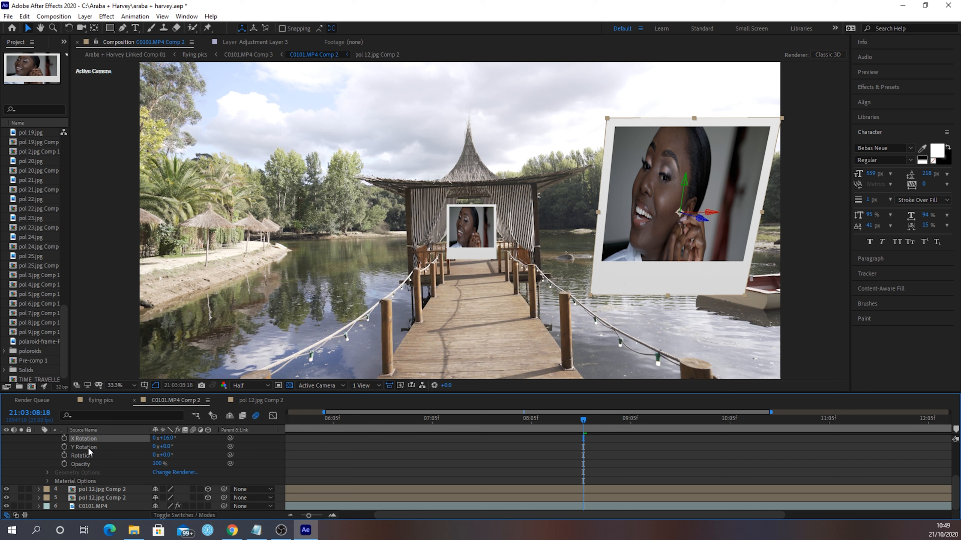
scroll(89, 453, up, 1)
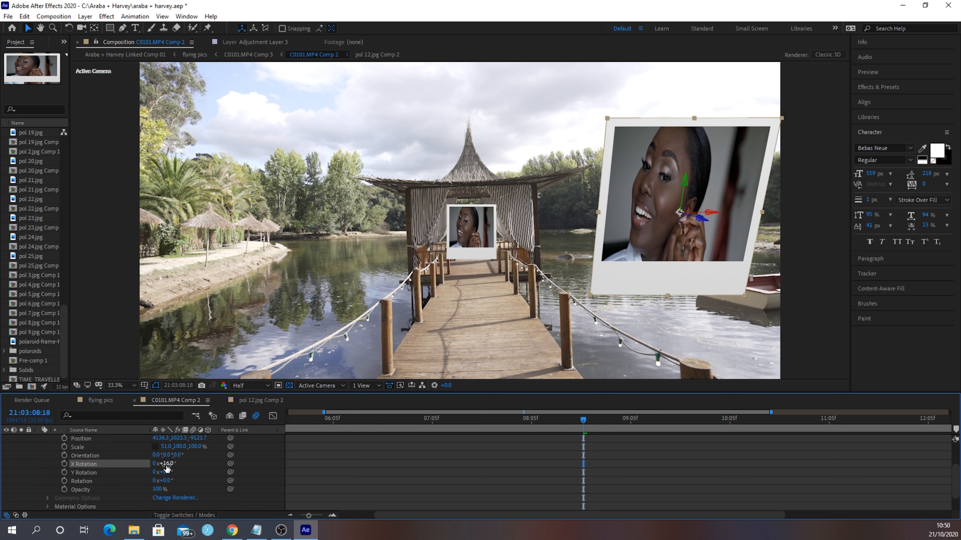
mouse_move(167, 472)
mouse_down()
mouse_move(203, 468)
mouse_move(175, 461)
mouse_up()
Play back the camera move from about 21:03:06:21 to check how the tilted polaroid sits in the tracked scene
key(space)
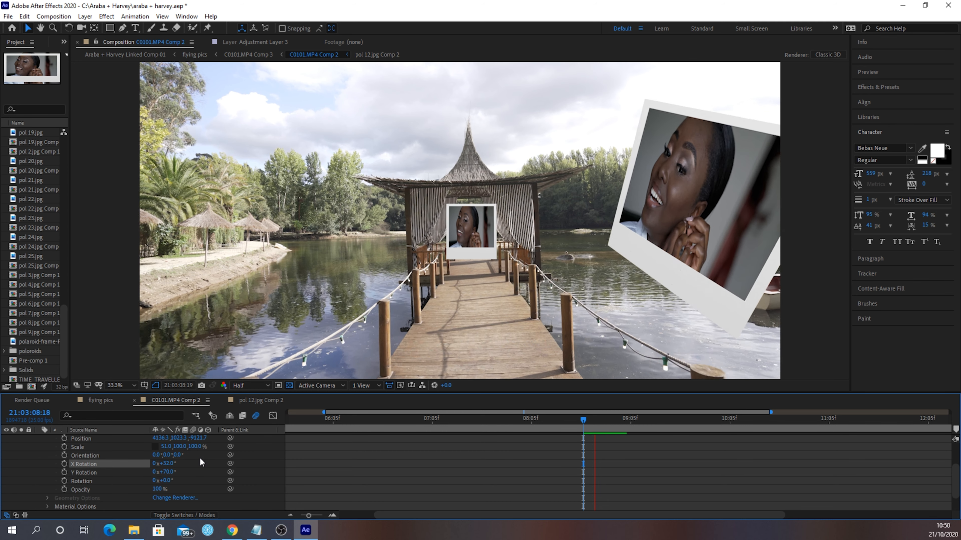
key(space)
drag(639, 420, 396, 454)
key(space)
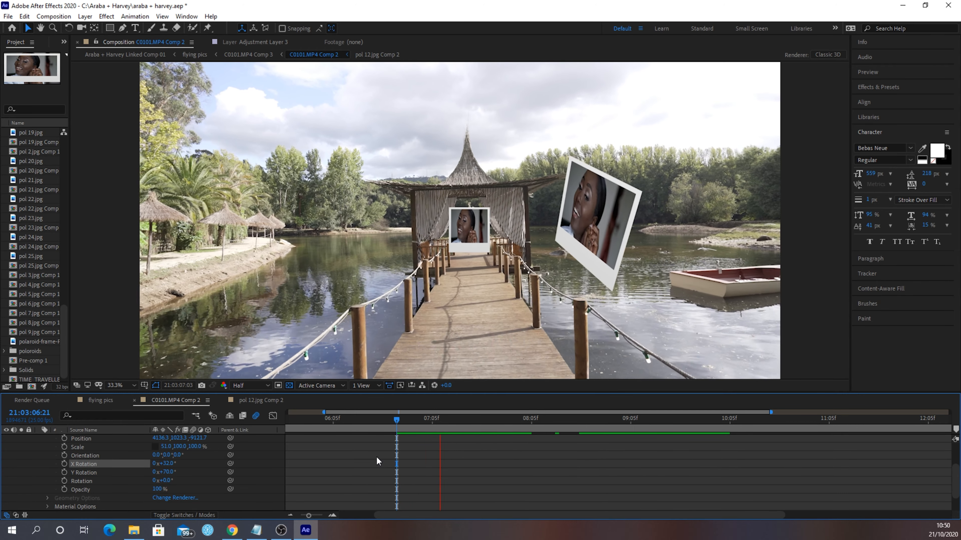
key(space)
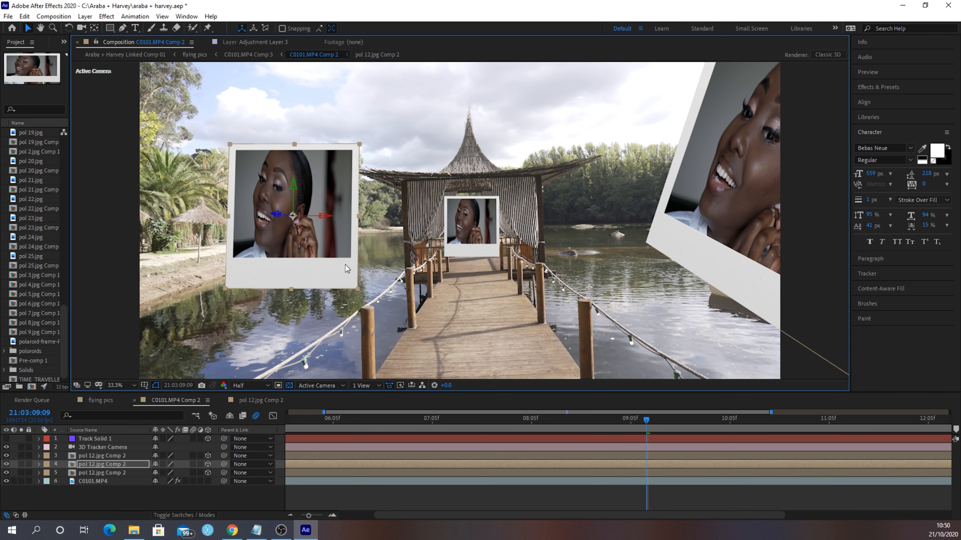
Place the second polaroid copy left of the jetty at about -942, 1080, -5110 and tilt it with X rotation 53° and Y rotation -59°
drag(276, 214, 579, 252)
key(ctrl+z)
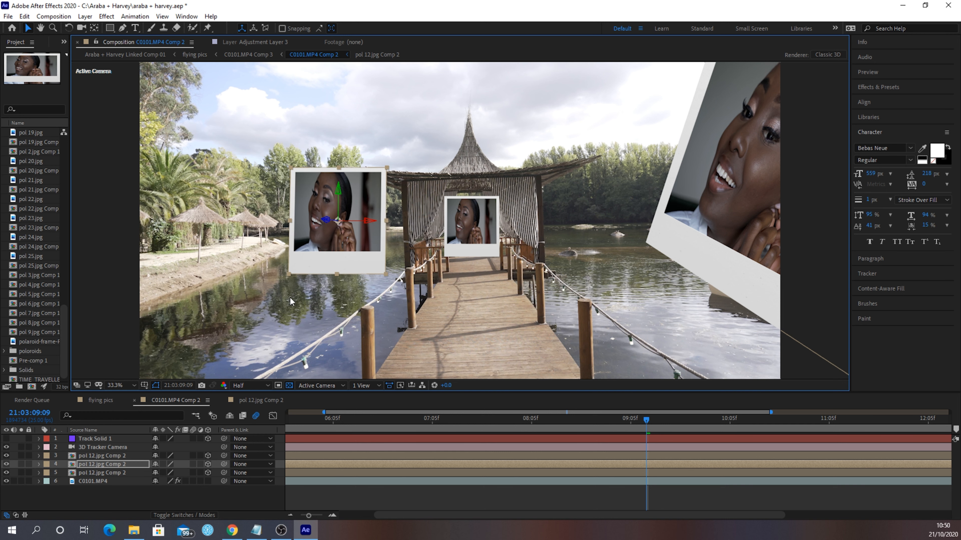
click(67, 468)
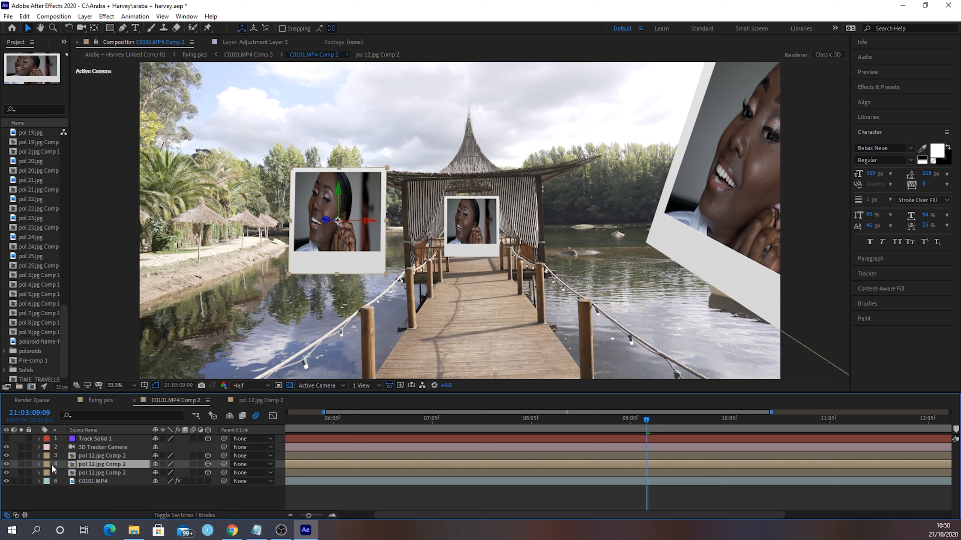
click(40, 464)
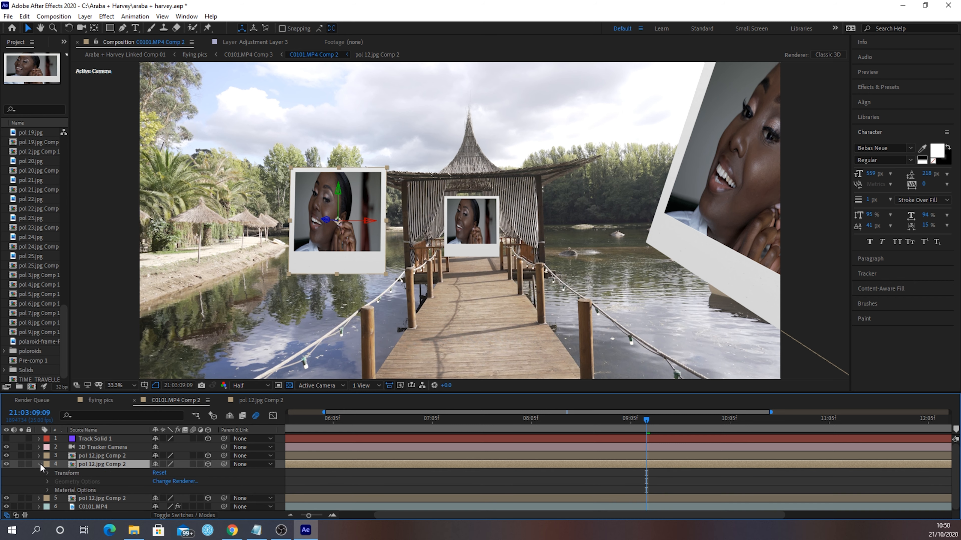
click(47, 473)
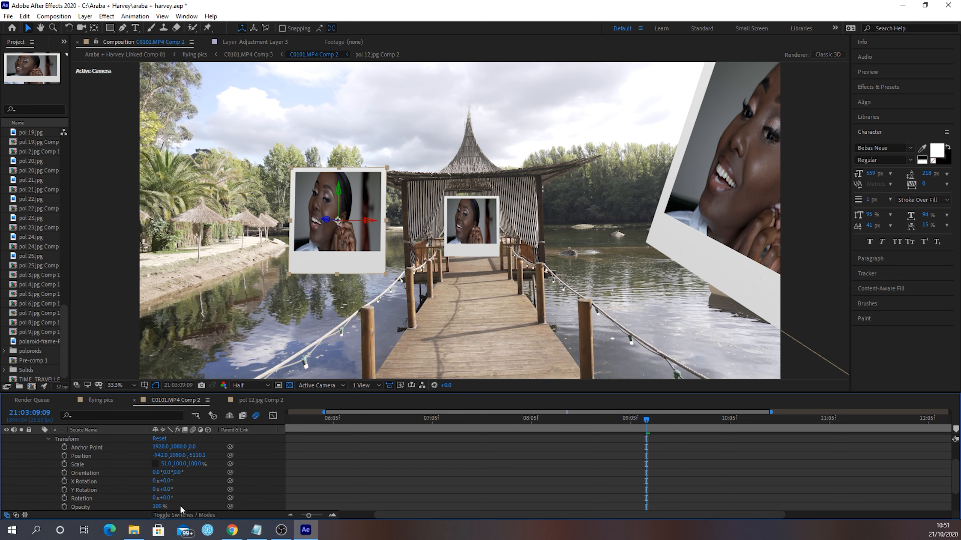
drag(167, 482, 139, 488)
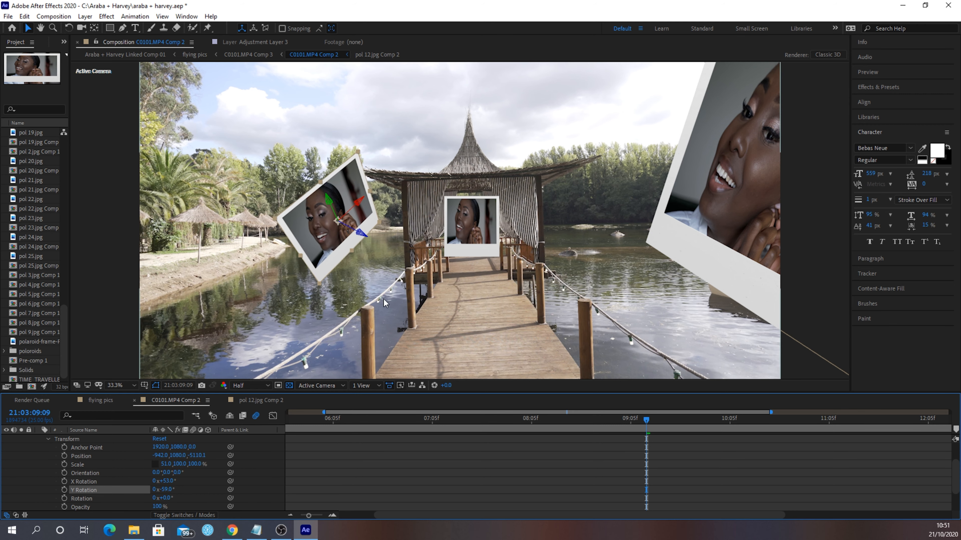
Preview the composition, including playback from 21:03:05:05, to check all three polaroids along the camera move
key(space)
key(space)
drag(813, 420, 416, 446)
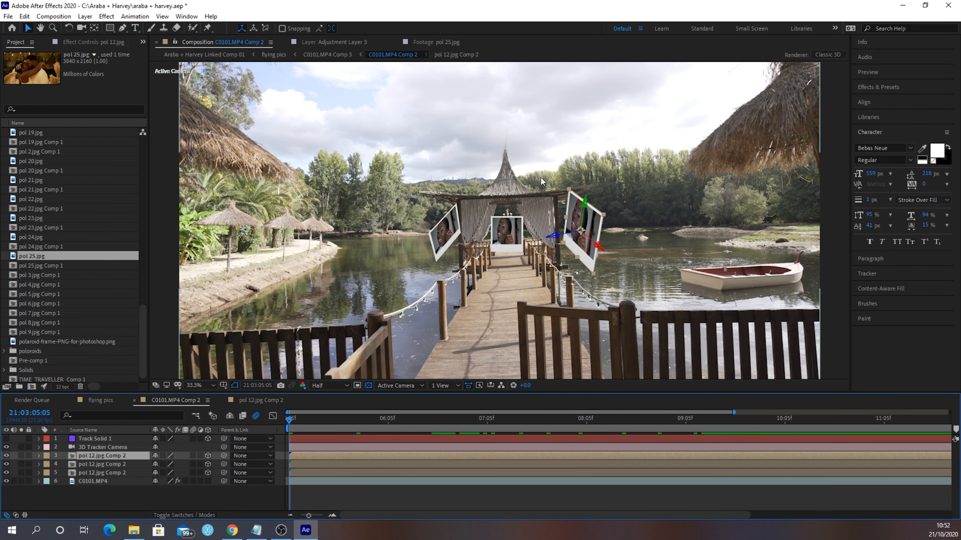
key(space)
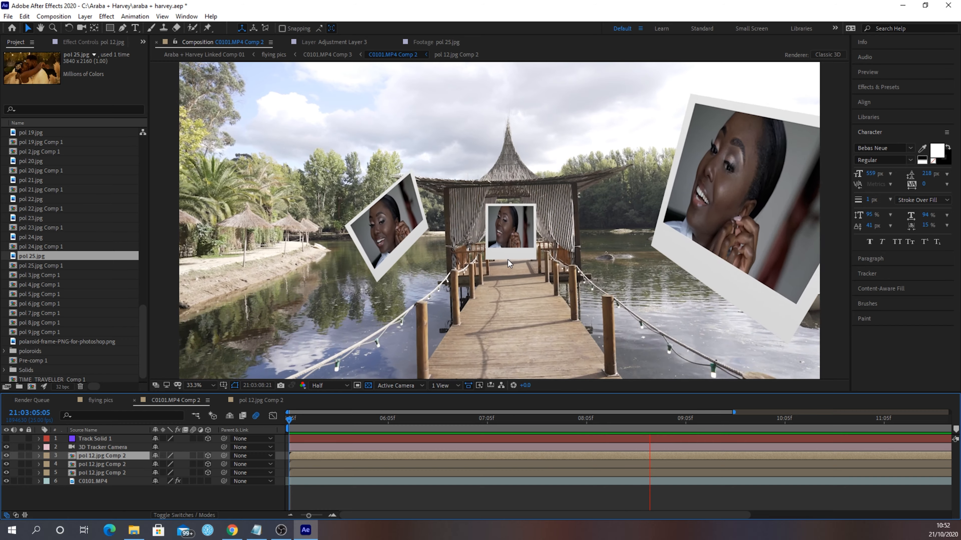
key(space)
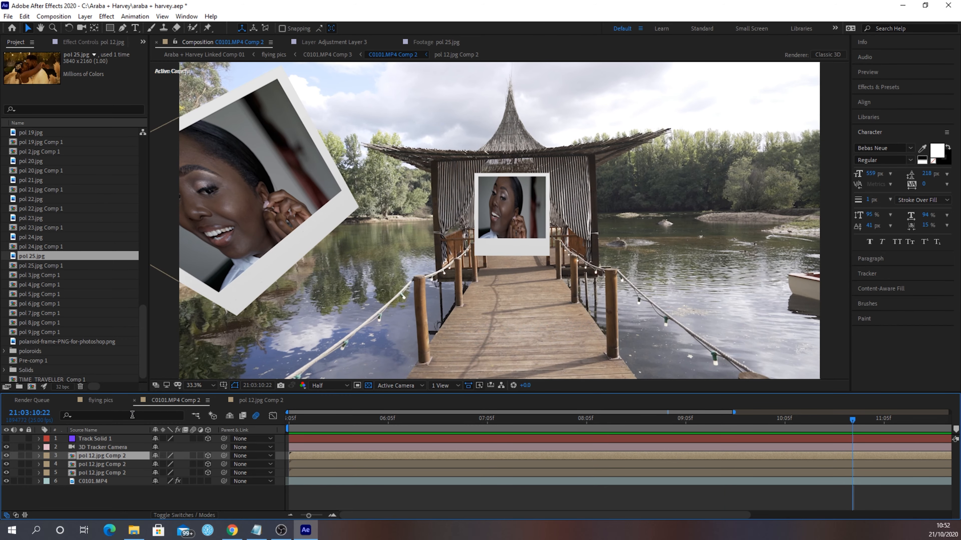
Open the flying pics composition, with its expanded layer details collapsed, and inspect the finished scene at 0:00:04:02
click(108, 402)
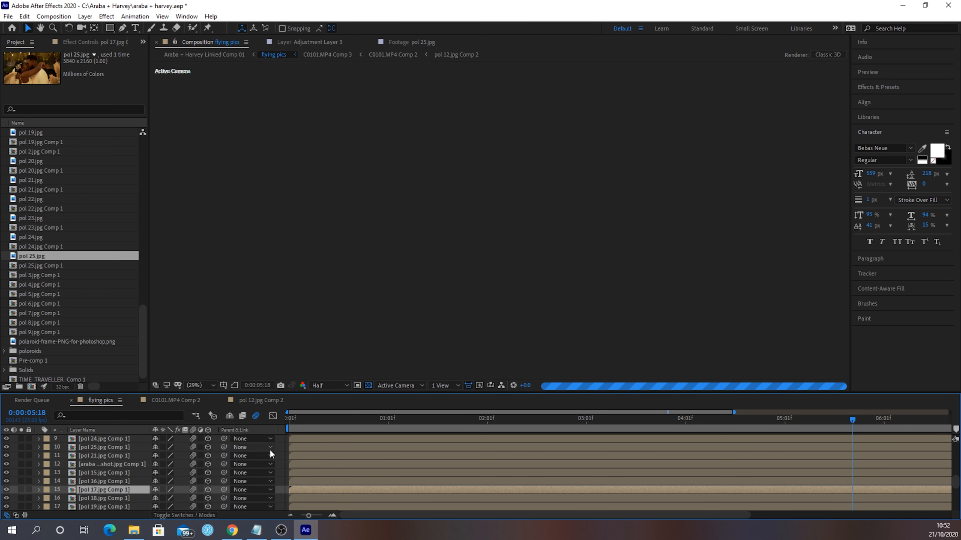
scroll(271, 454, up, 5)
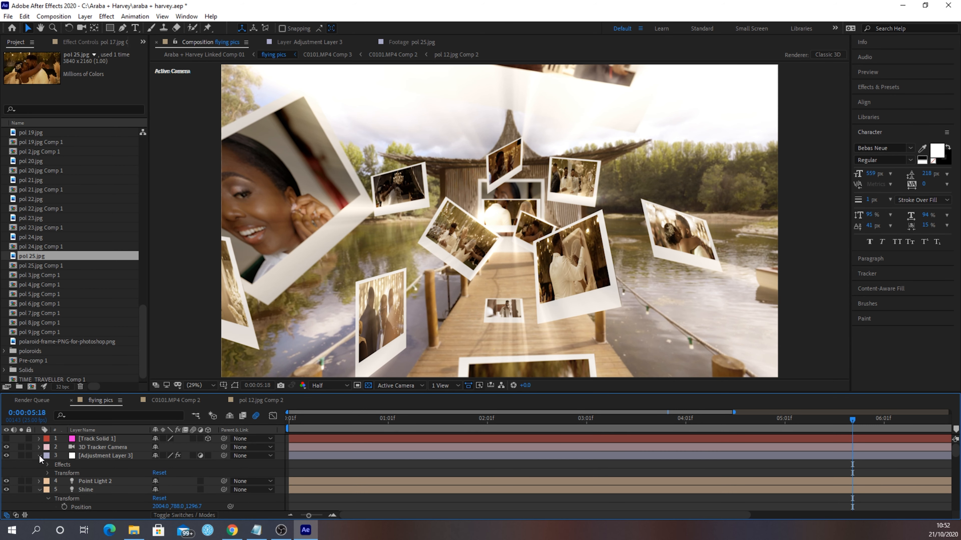
click(40, 457)
click(39, 473)
click(348, 422)
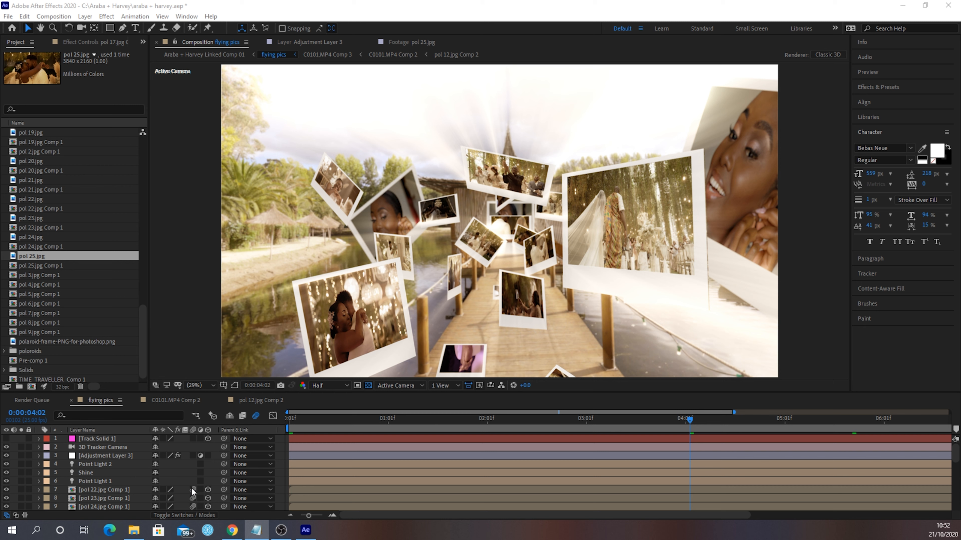
scroll(193, 475, down, 1)
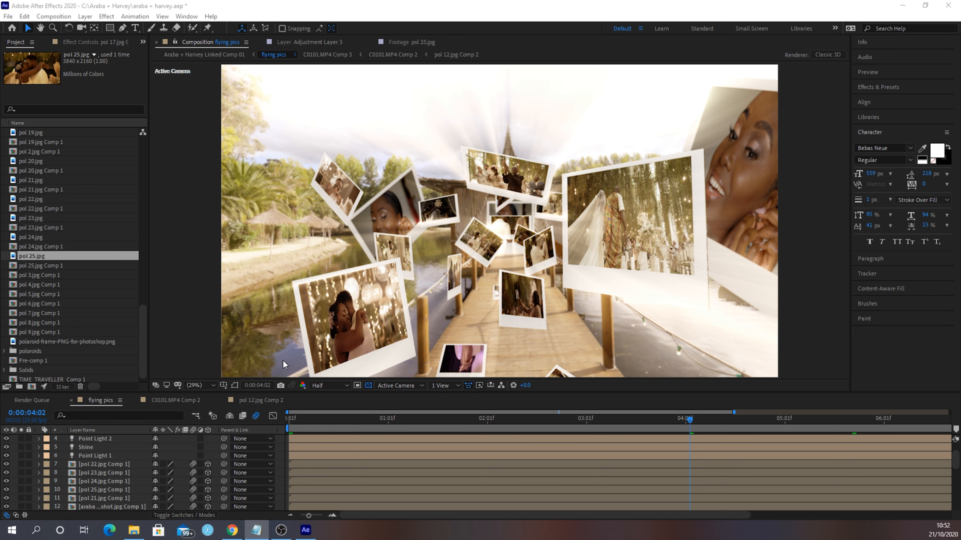
key(comma)
key(comma)
key(period)
key(period)
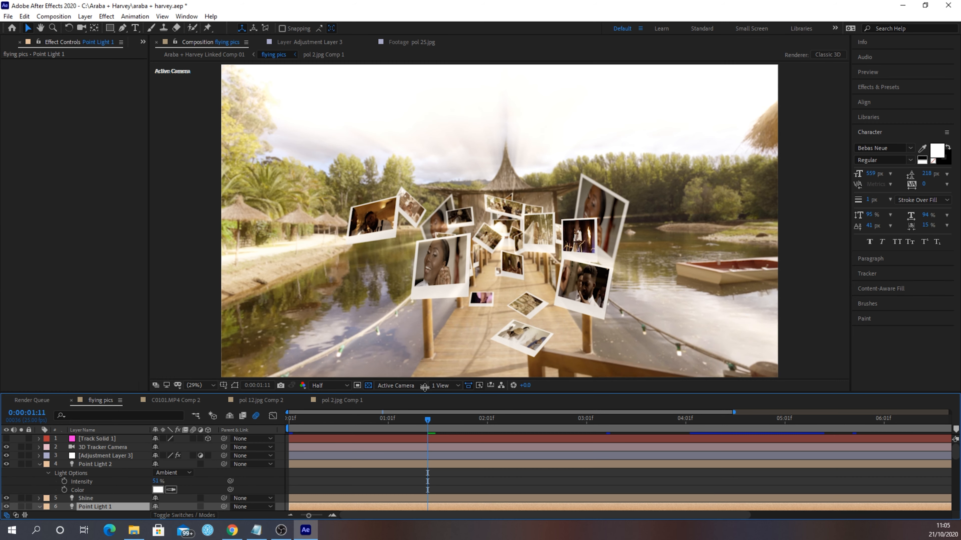
Collapse the expanded light options of Point Light 2 and Point Light 1 in the flying pics composition
click(40, 465)
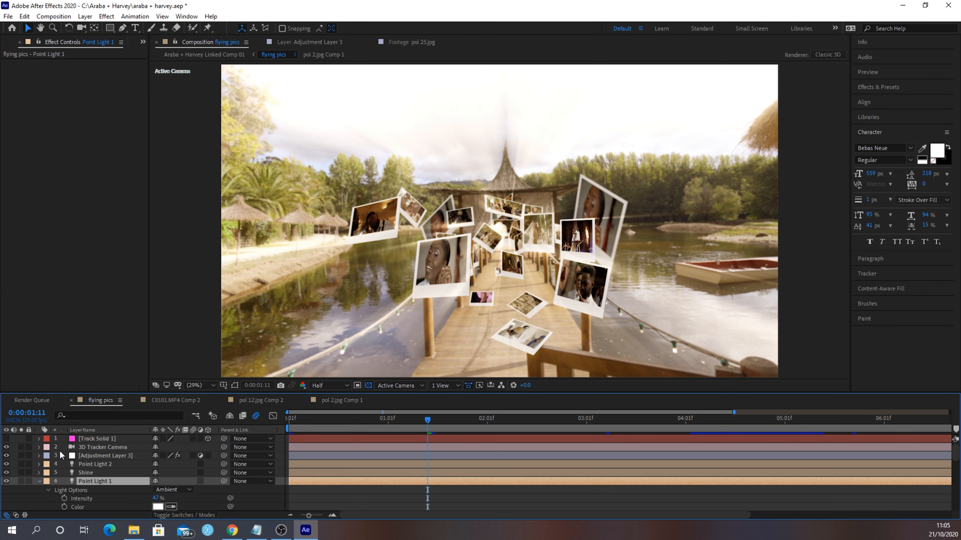
click(39, 482)
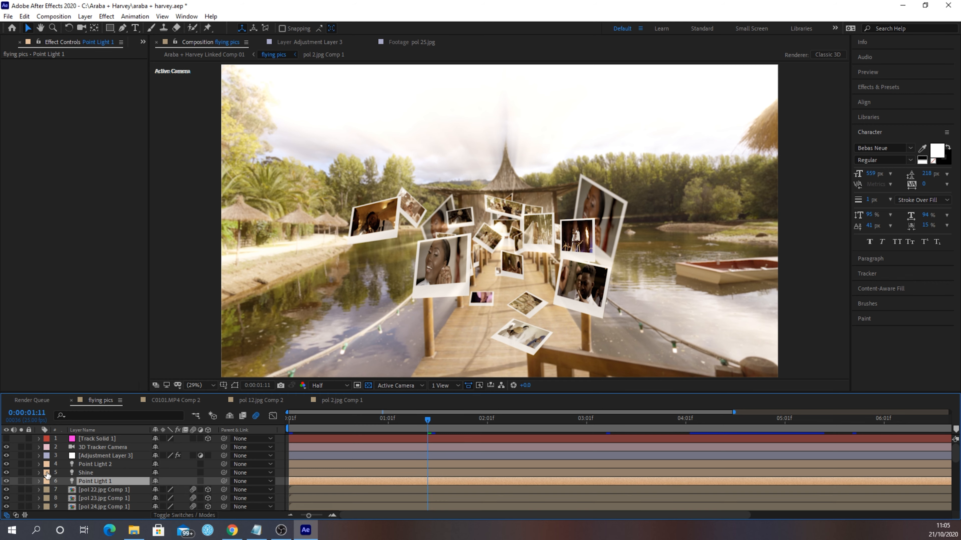
click(86, 17)
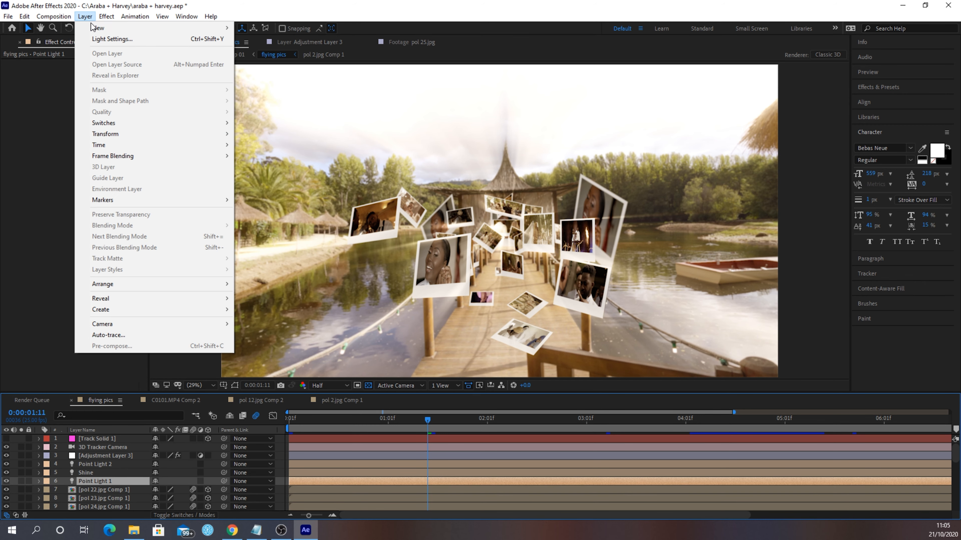
click(264, 47)
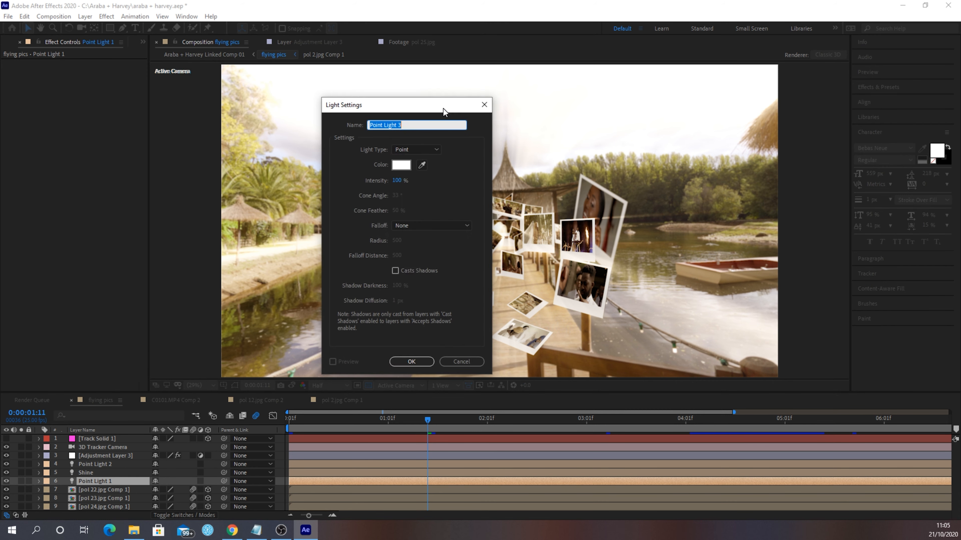
click(412, 153)
click(421, 192)
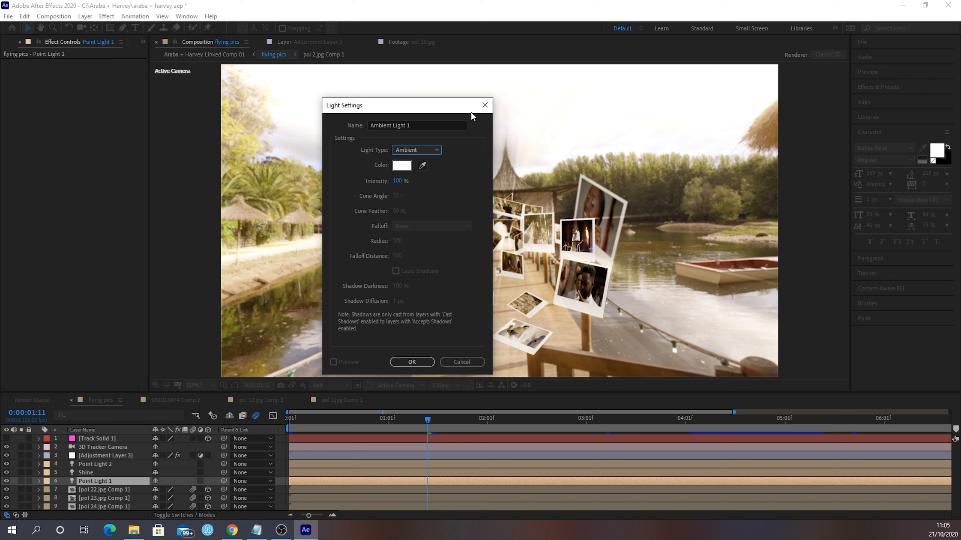
click(485, 105)
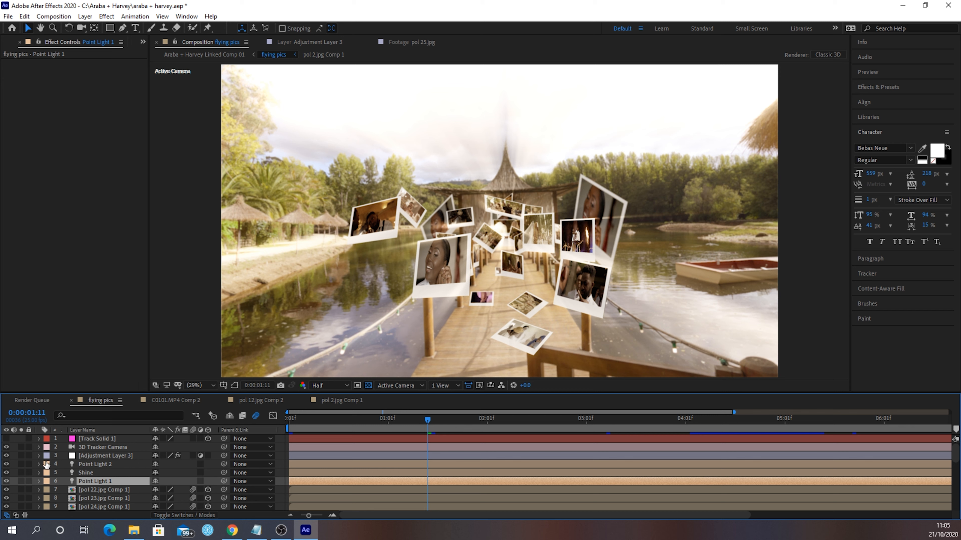
Switch the visibility of Point Light 2 and Point Light 1 off and back on to compare their effect on the polaroids
click(6, 463)
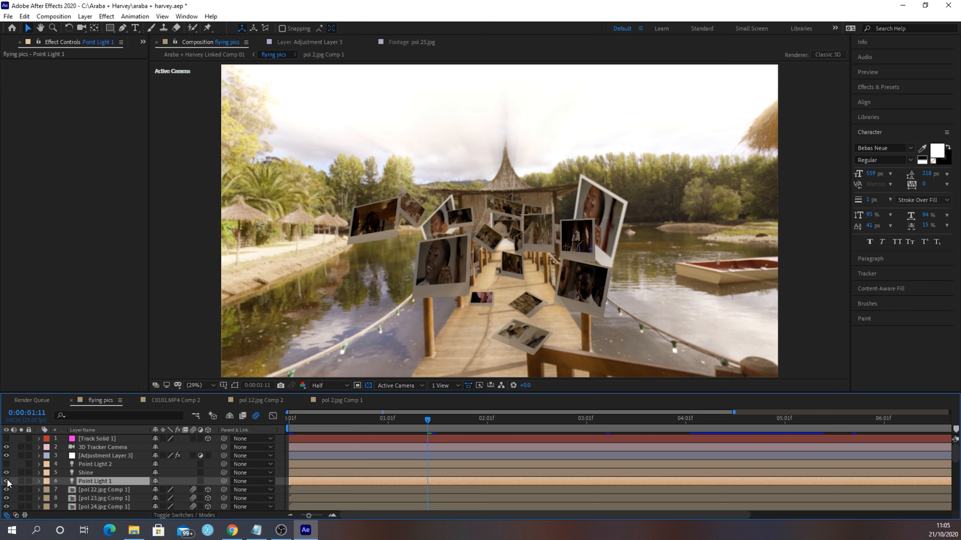
click(6, 481)
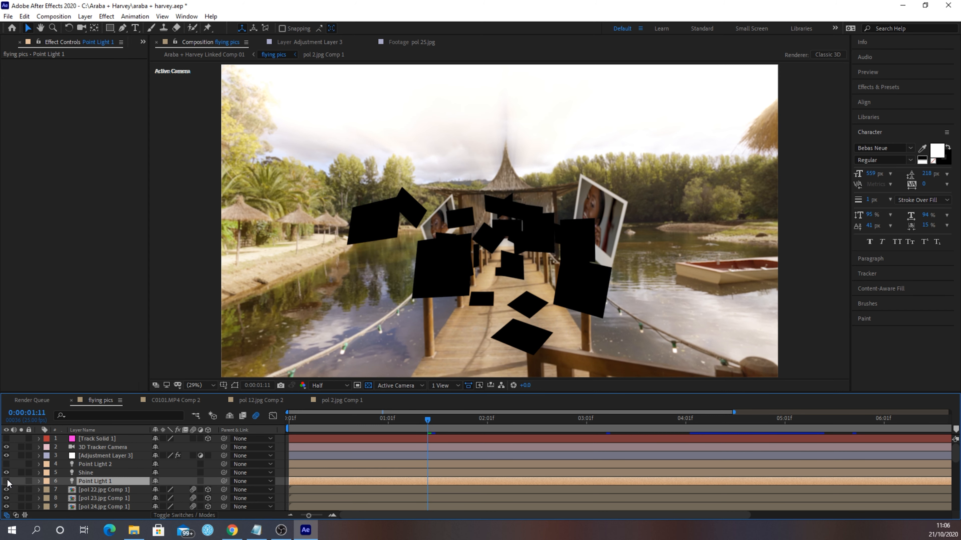
click(6, 481)
click(6, 464)
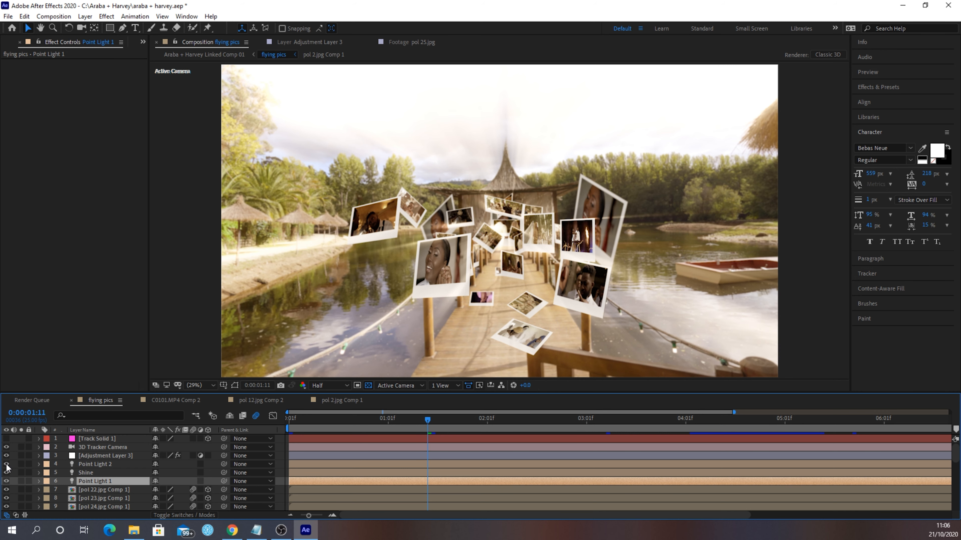
click(6, 481)
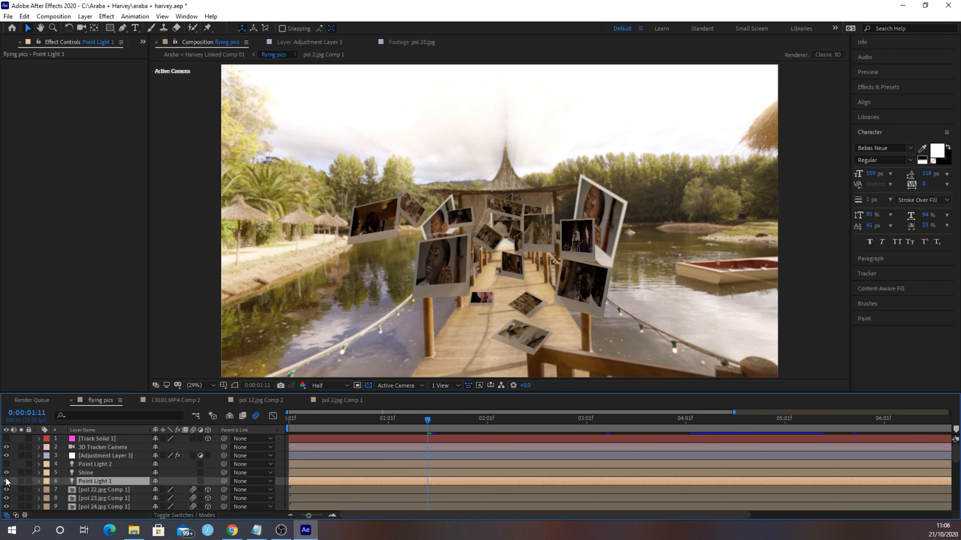
click(6, 481)
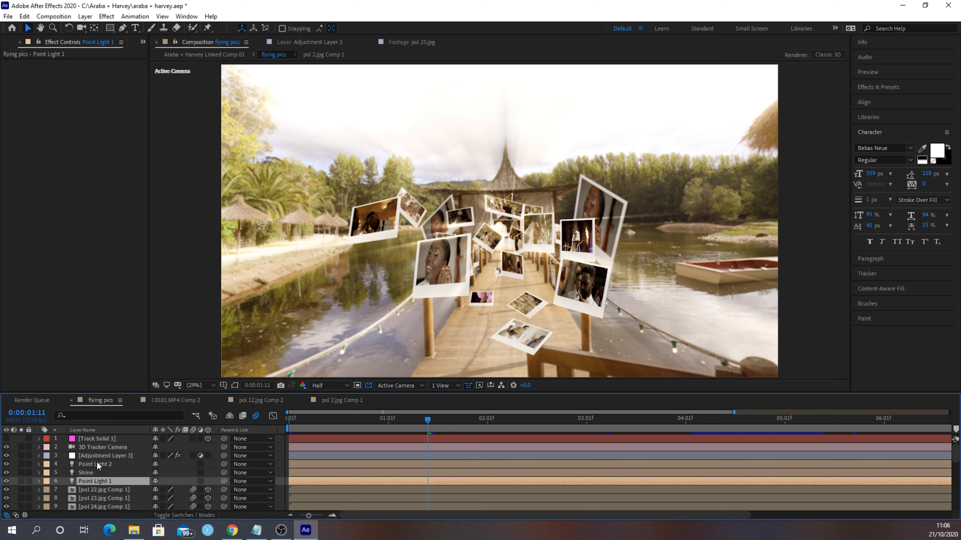
Select the Shine light and then Adjustment Layer 3 to examine the Trapcode Shine effect's settings
click(89, 473)
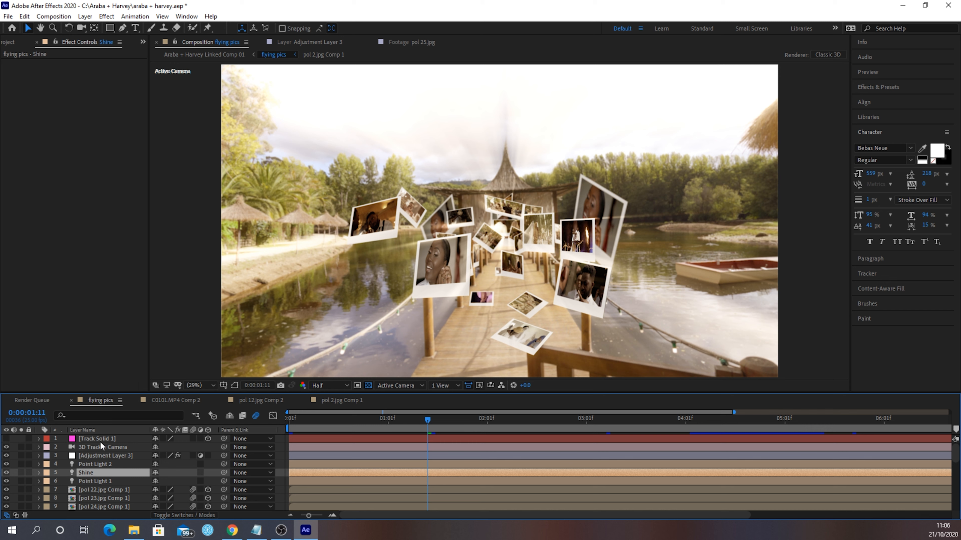
click(95, 456)
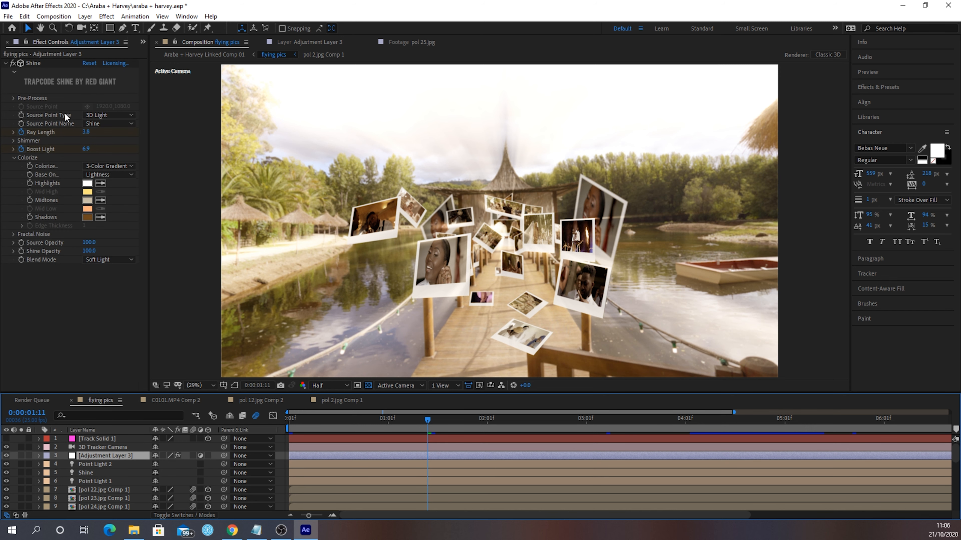